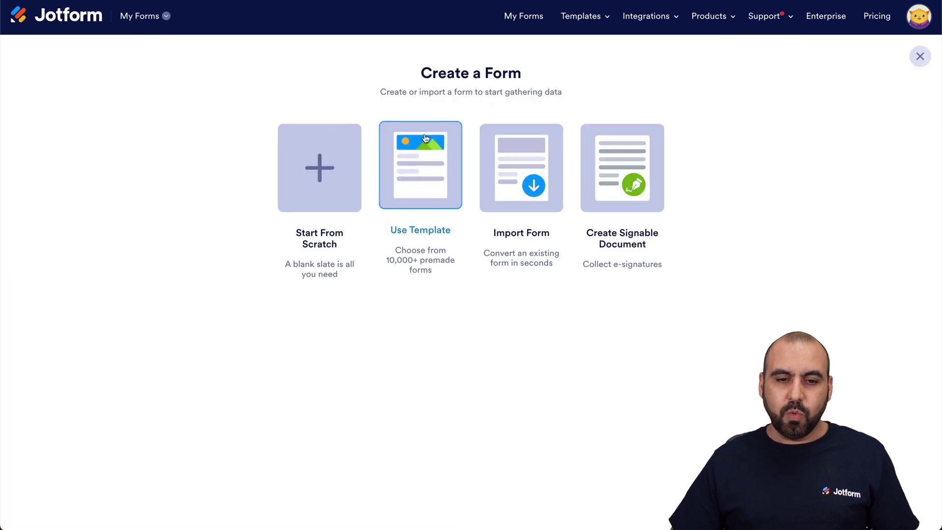
# Create a new classic form with Full Name, Address and Email fields
pyautogui.click(320, 169)
pyautogui.click(371, 189)
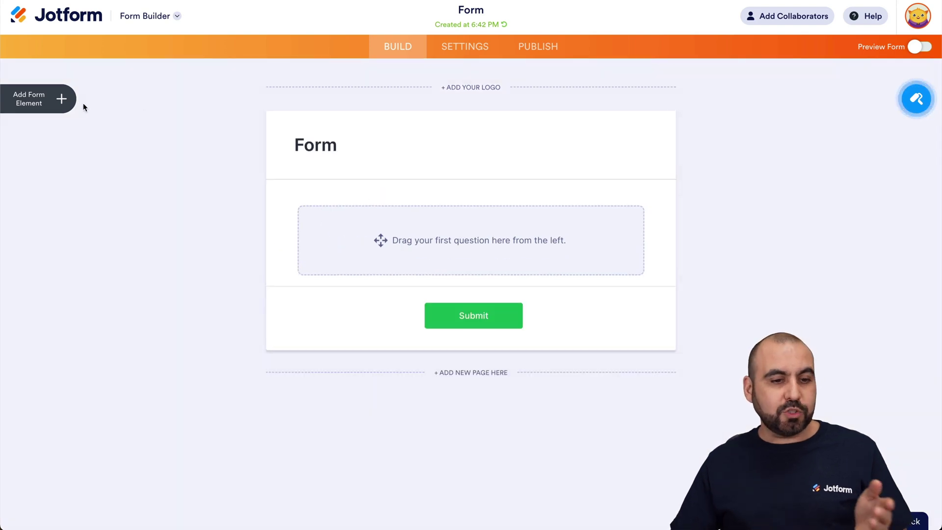
pyautogui.click(60, 99)
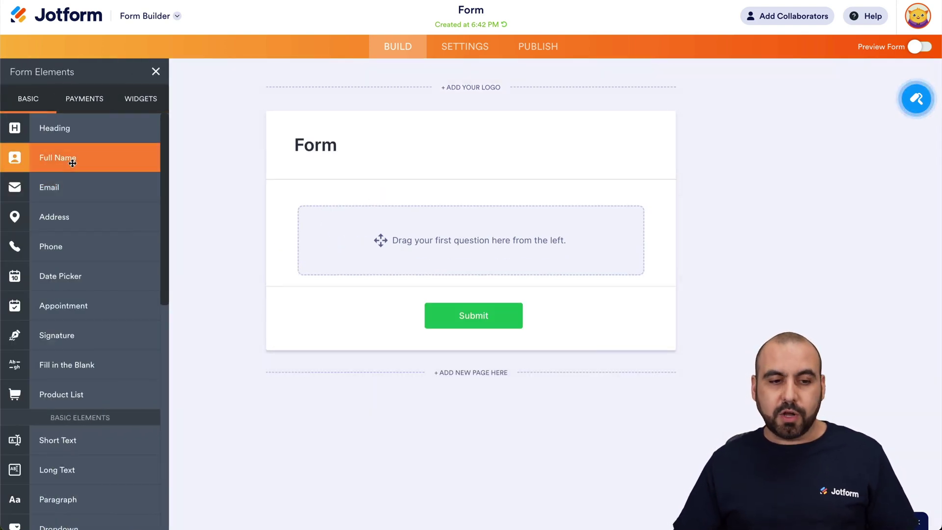
pyautogui.moveTo(72, 162); pyautogui.dragTo(435, 235)
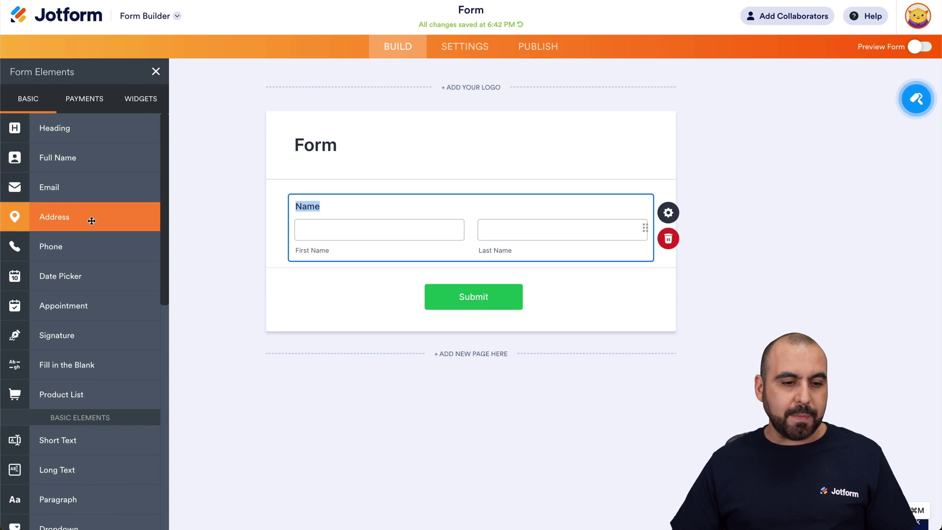
pyautogui.click(91, 220)
pyautogui.click(50, 150)
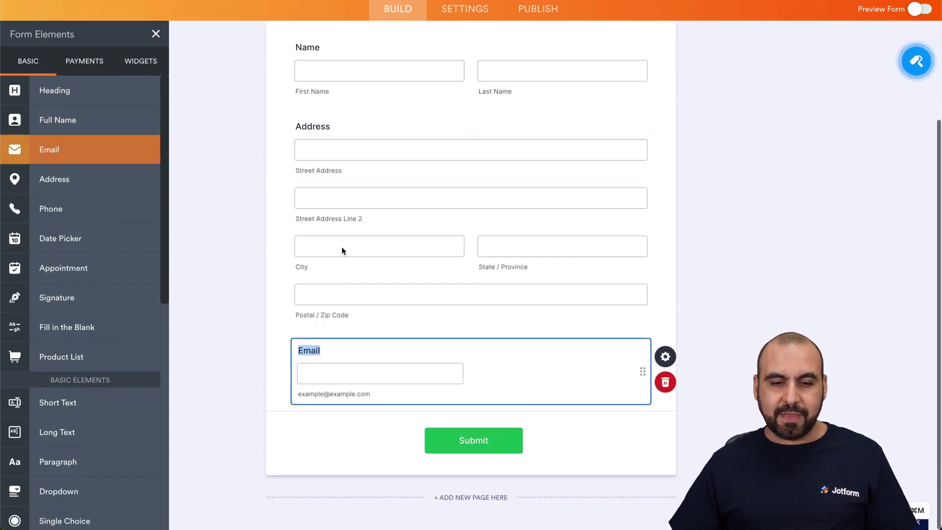
pyautogui.scroll(5, 498, 297)
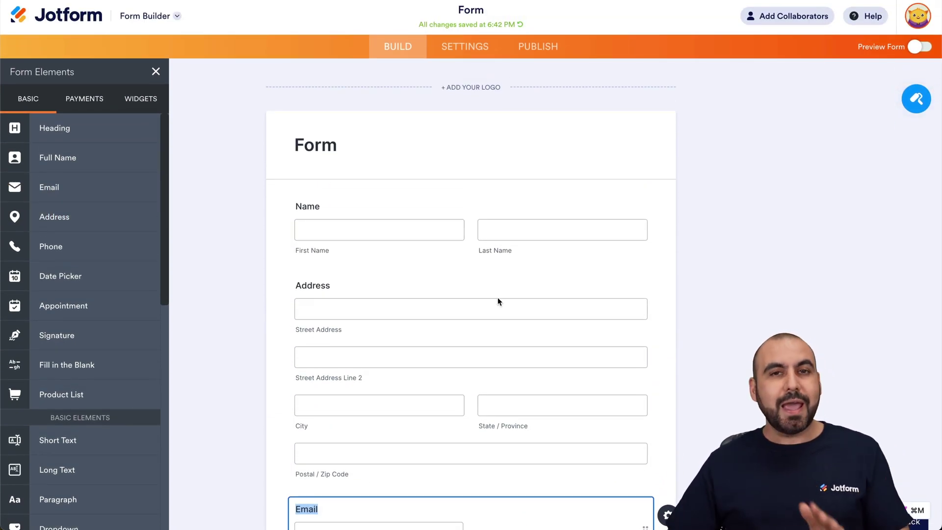
# Apply the Sunset Hair photo theme to the form
pyautogui.click(916, 98)
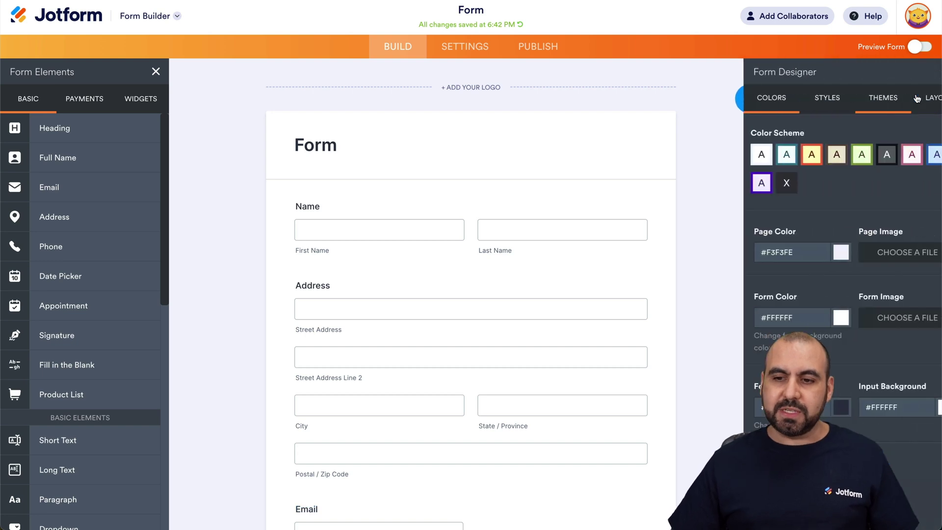
pyautogui.click(862, 105)
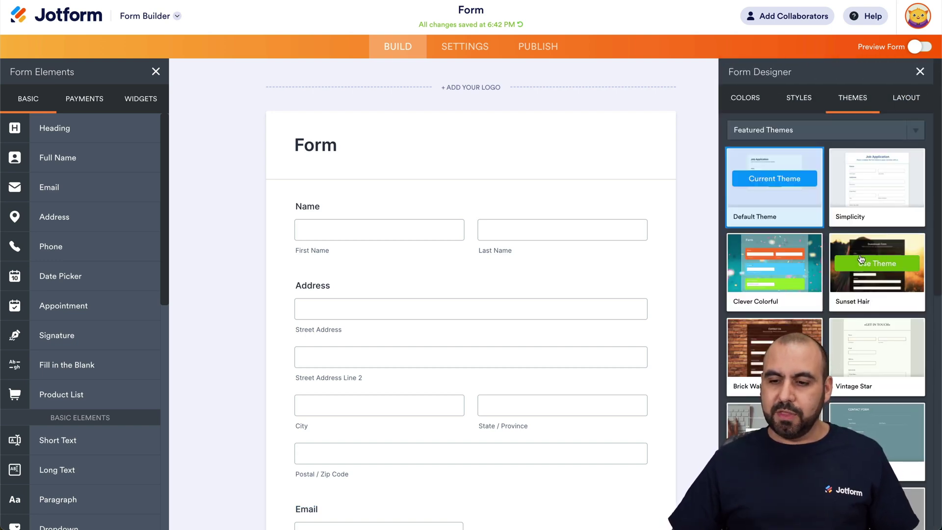
pyautogui.click(876, 263)
pyautogui.click(261, 204)
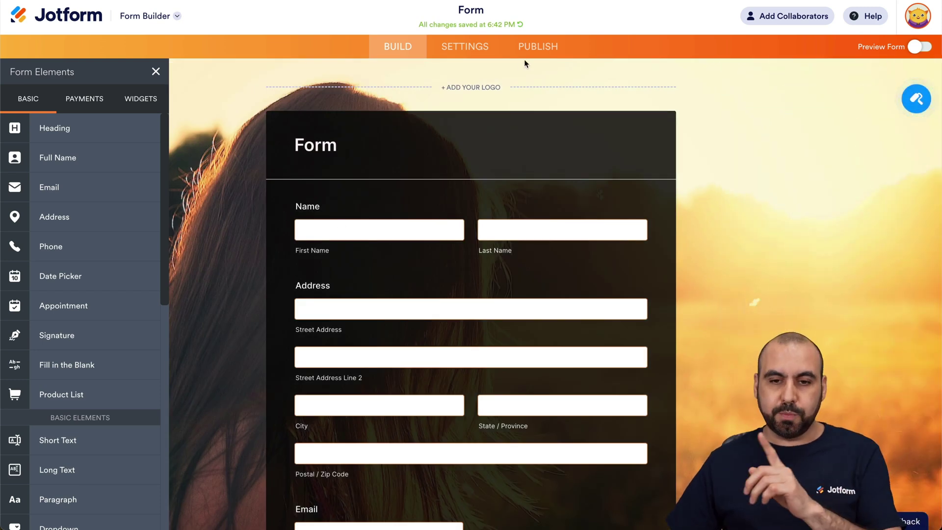
pyautogui.click(538, 46)
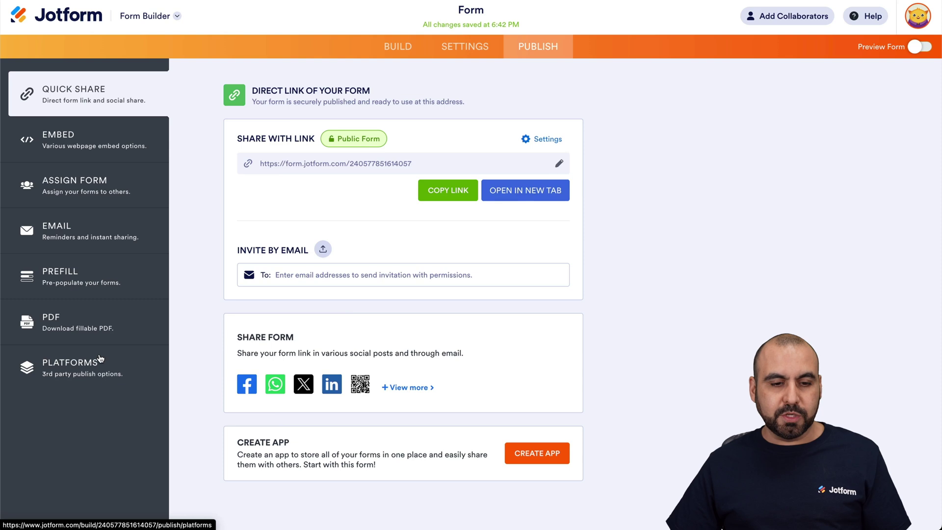
# Find Drupal among the publishing platforms and copy its embed code
pyautogui.click(100, 359)
pyautogui.click(346, 123)
pyautogui.write('drup')
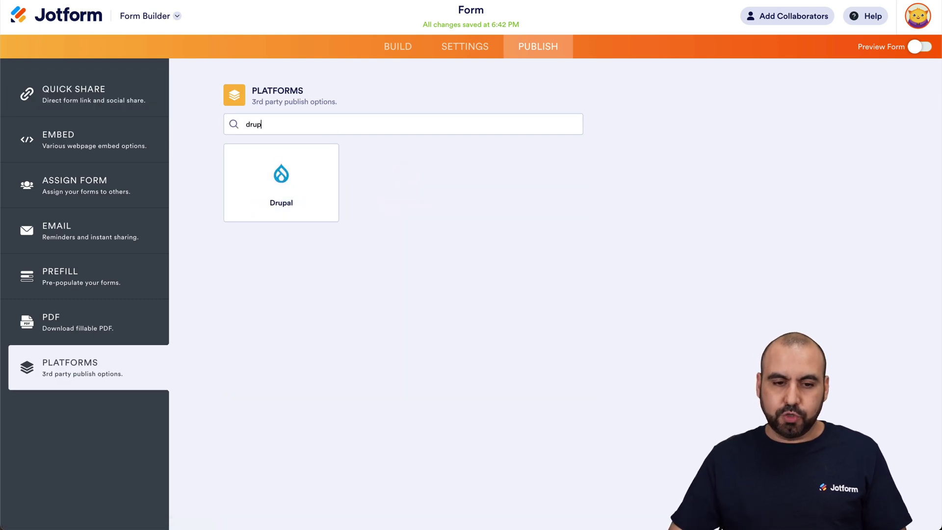
pyautogui.write('al')
pyautogui.click(281, 183)
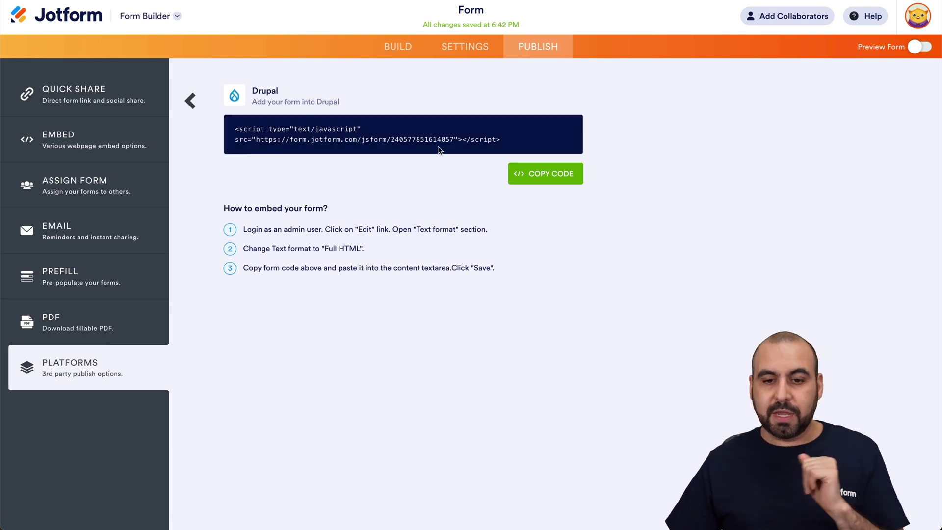
pyautogui.click(526, 172)
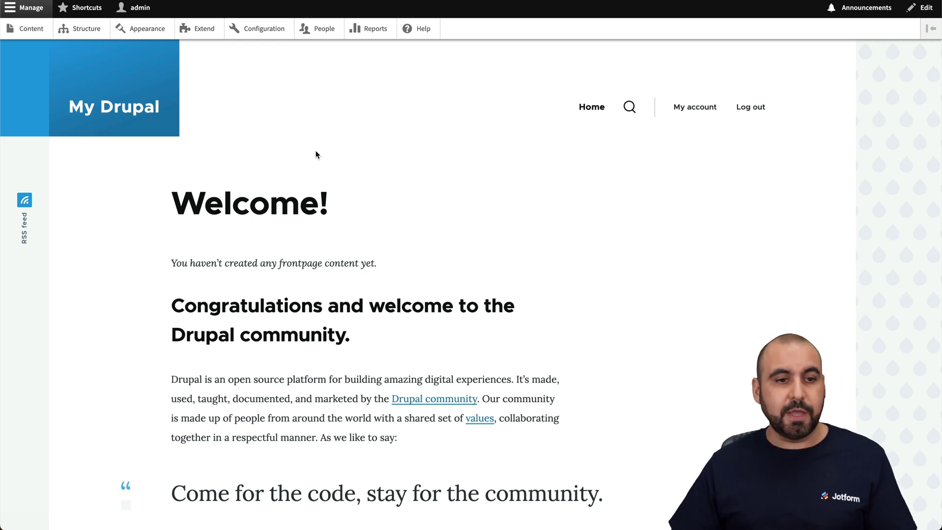
# Go to Content > Add content and choose Basic page
pyautogui.click(15, 31)
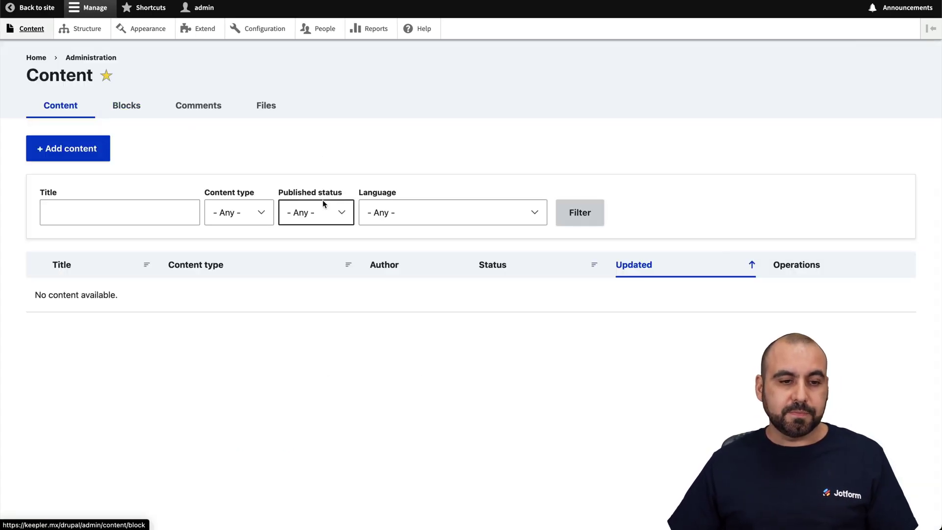
pyautogui.click(80, 151)
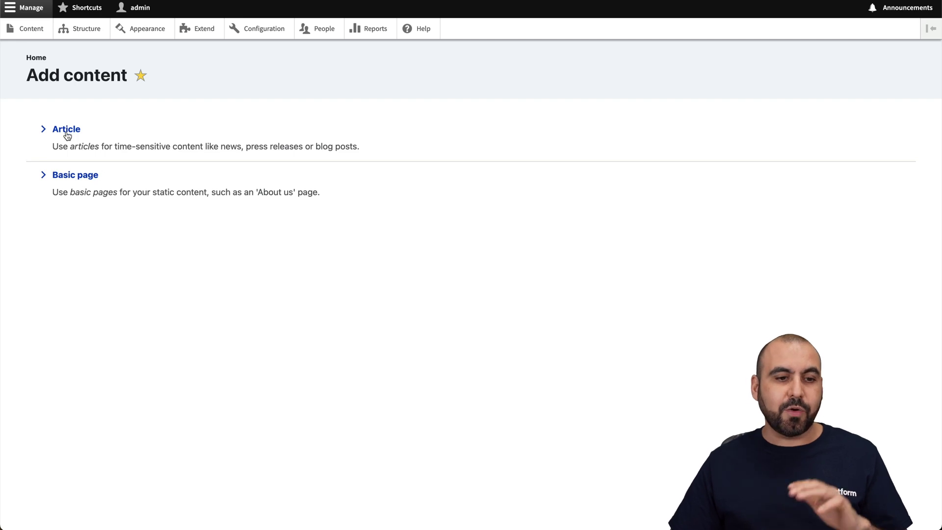
pyautogui.click(74, 176)
# Title the page 'Test for Jotform', paste the embed script as Full HTML source, and save
pyautogui.click(201, 156)
pyautogui.write('Test for Jotfo')
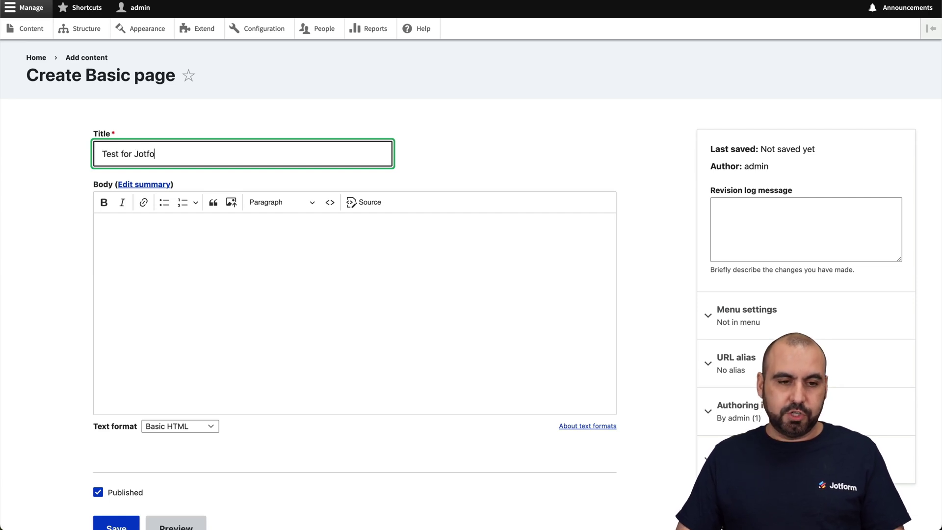
pyautogui.write('rm')
pyautogui.click(211, 257)
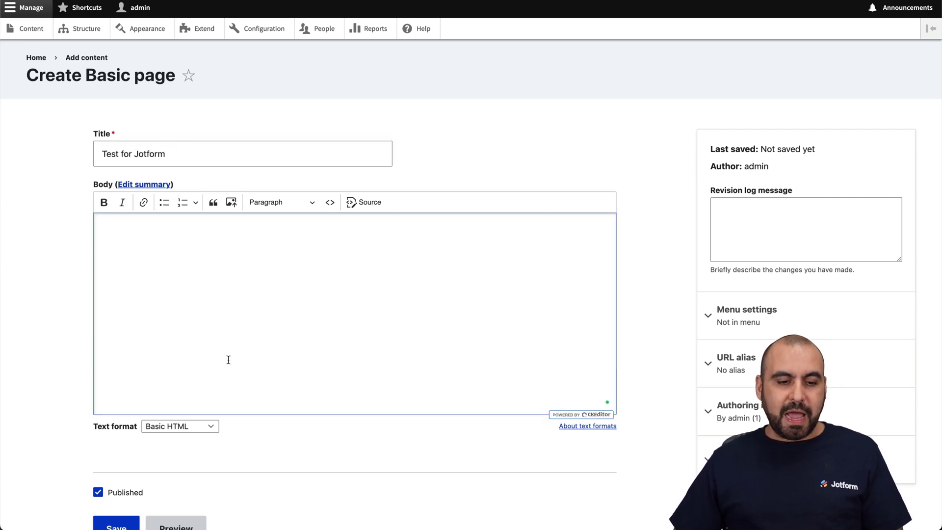
pyautogui.click(184, 428)
pyautogui.click(168, 450)
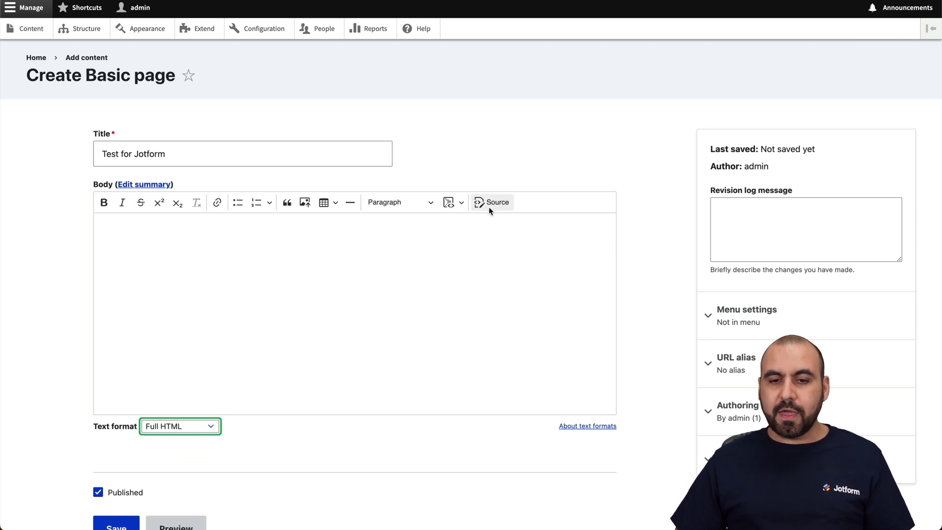
pyautogui.click(385, 255)
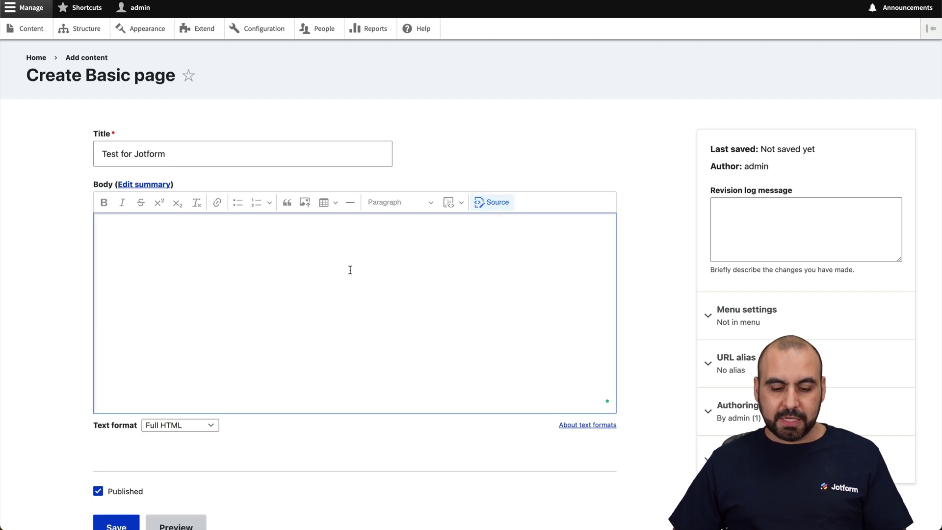
pyautogui.hotkey('ctrl', 'v')
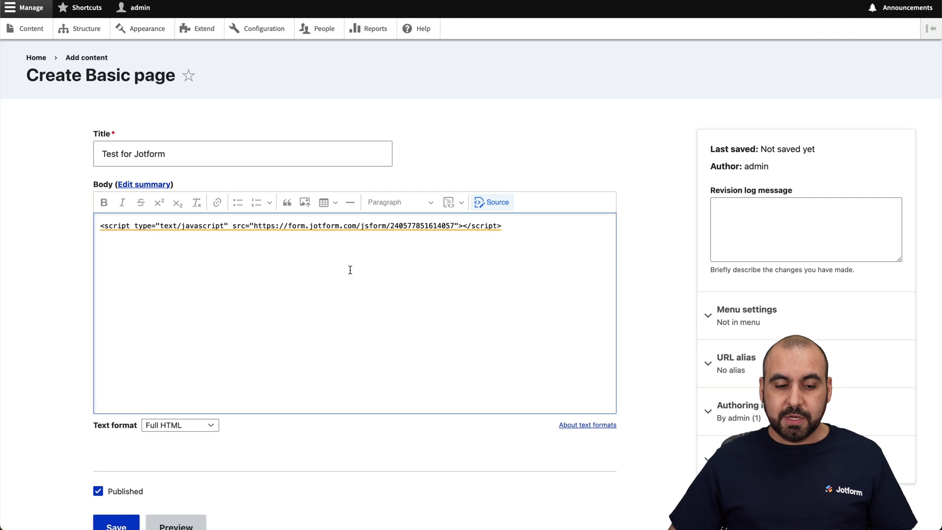
pyautogui.scroll(-1, 350, 269)
pyautogui.click(115, 497)
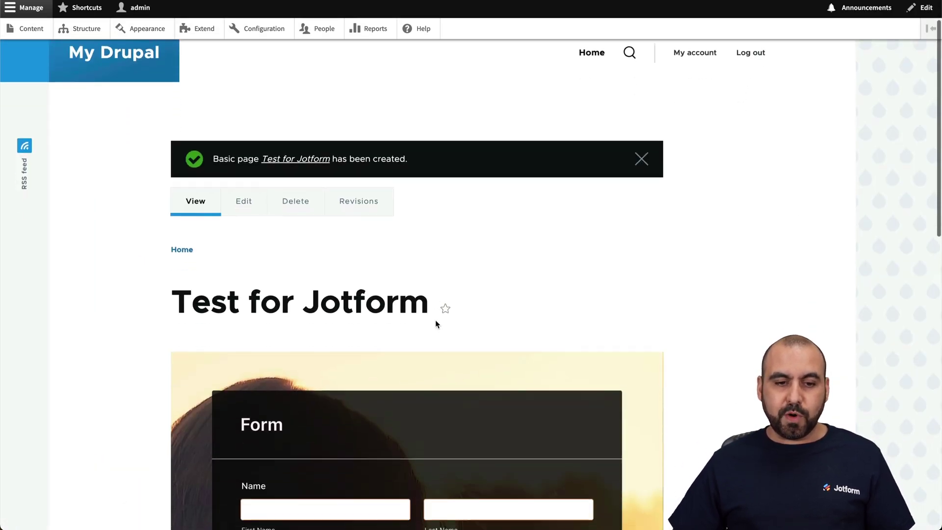
pyautogui.scroll(-4, 435, 320)
pyautogui.scroll(-2, 435, 321)
pyautogui.scroll(-3, 435, 322)
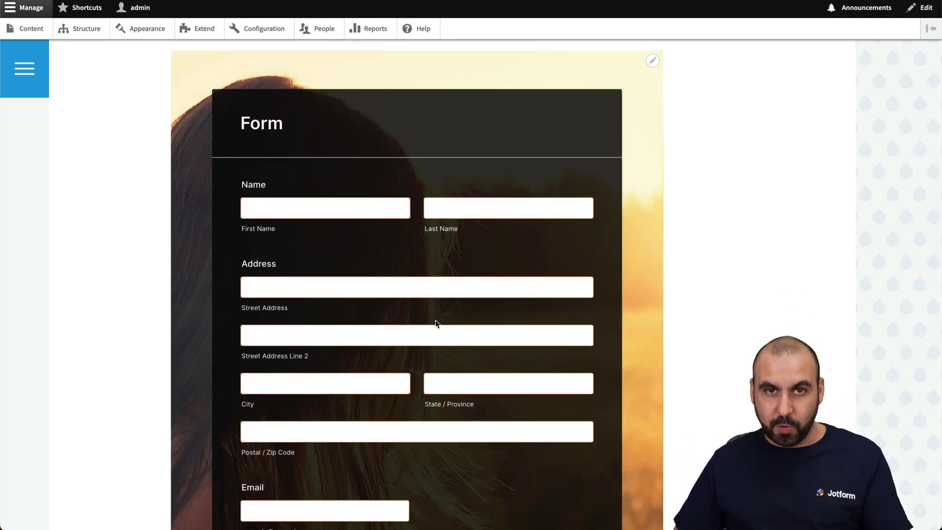
pyautogui.scroll(-3, 435, 323)
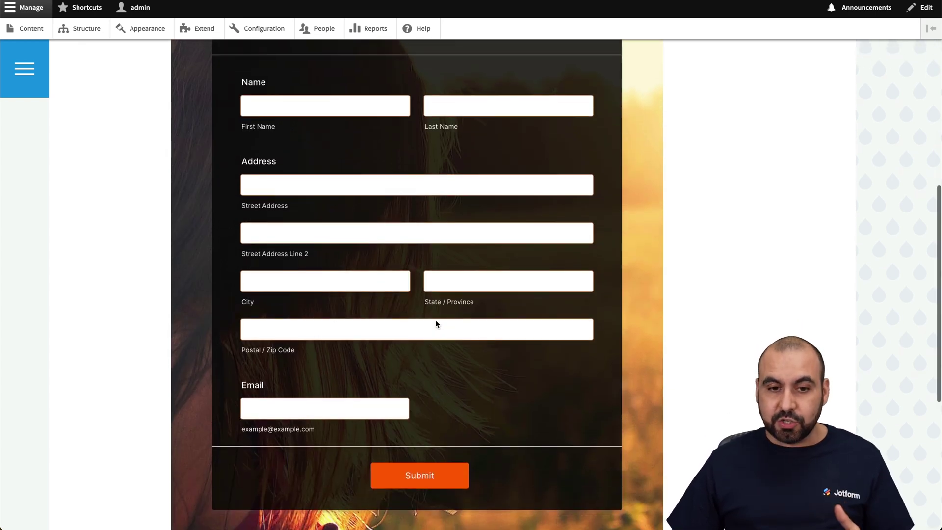
pyautogui.scroll(5, 434, 322)
pyautogui.scroll(5, 435, 322)
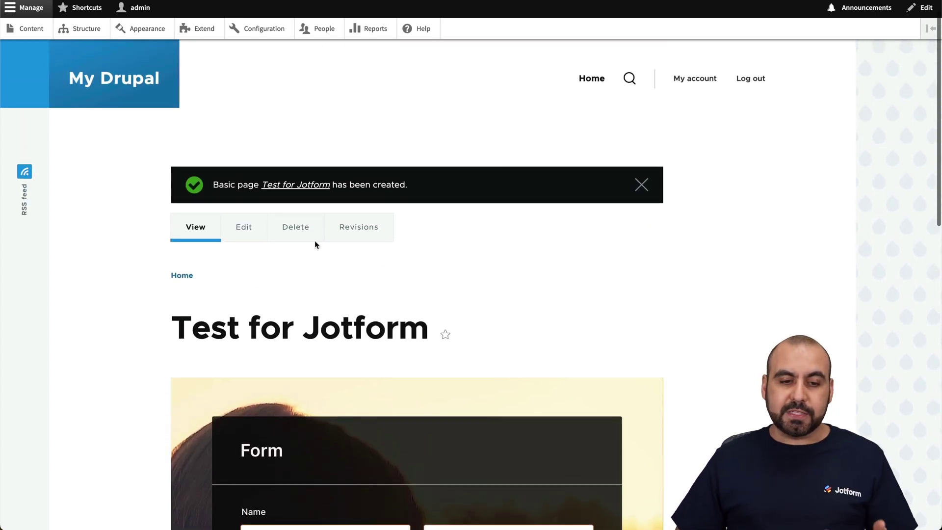
# Open the 'Test for Jotform' page for editing, then return to the content list
pyautogui.click(243, 227)
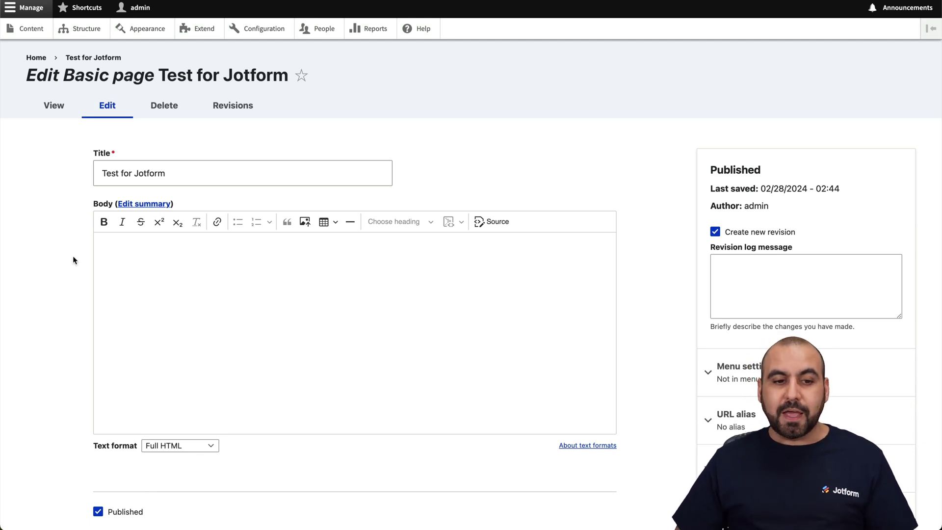
pyautogui.click(29, 28)
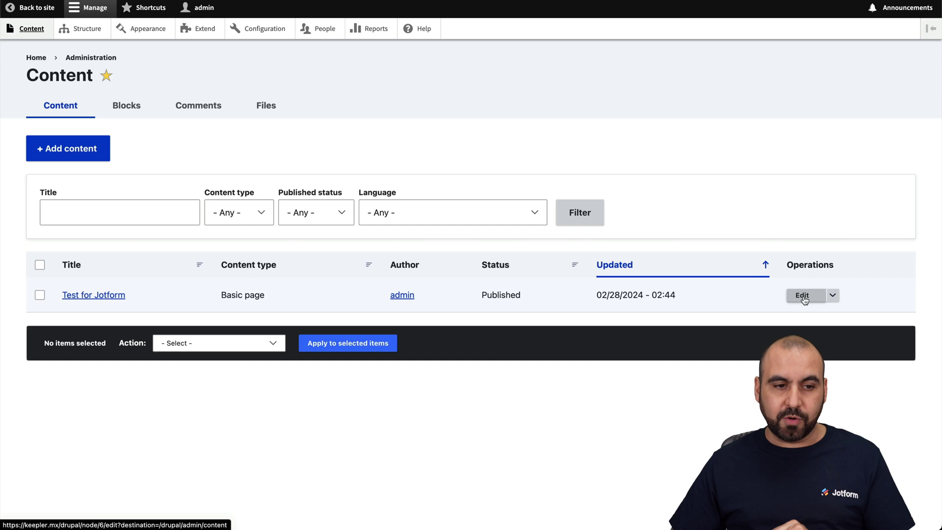
# Start adding new content from the Content page
pyautogui.click(84, 153)
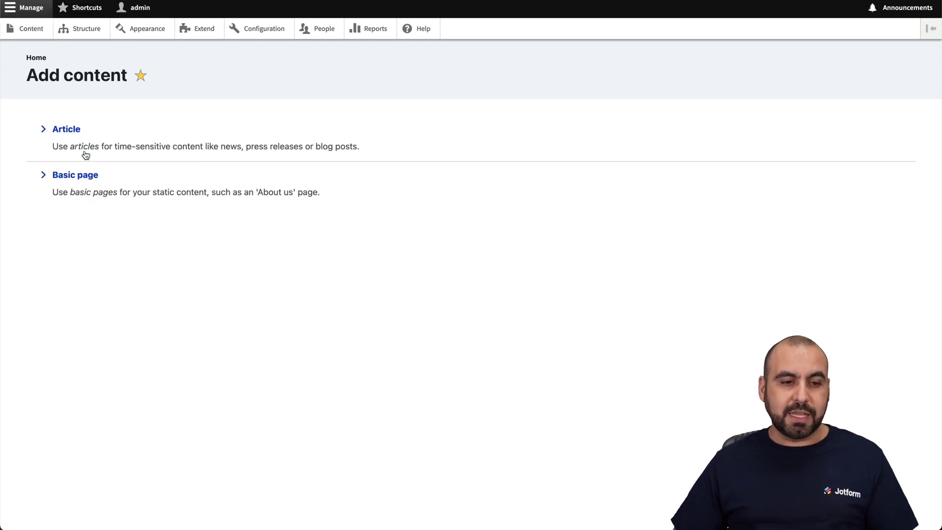
# Create an Article titled 'test for Jotform'
pyautogui.click(65, 131)
pyautogui.click(186, 154)
pyautogui.write('test for Jotfor')
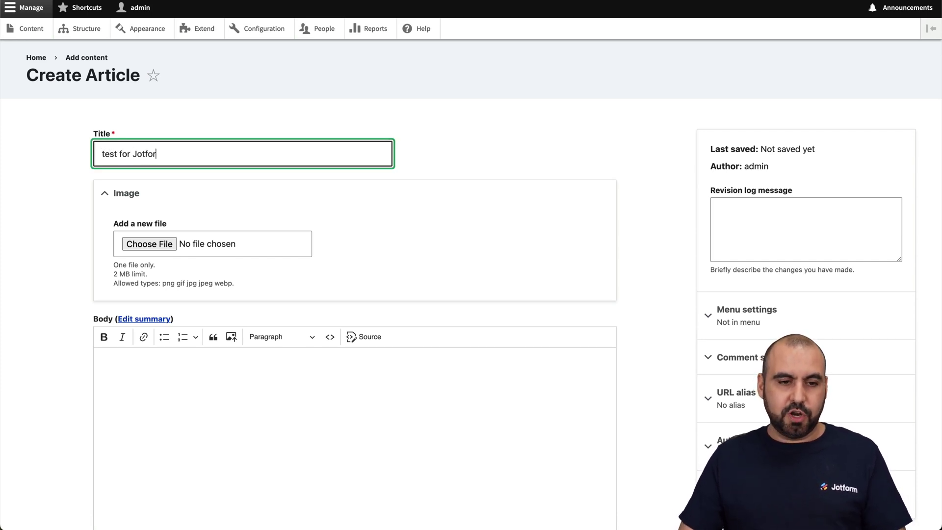
pyautogui.click(252, 243)
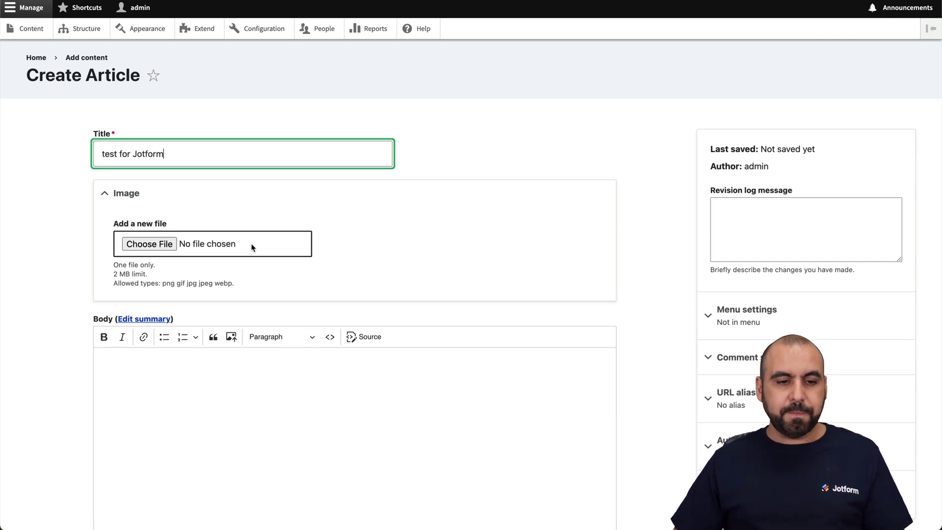
pyautogui.scroll(-4, 252, 244)
pyautogui.scroll(-1, 253, 243)
pyautogui.click(173, 252)
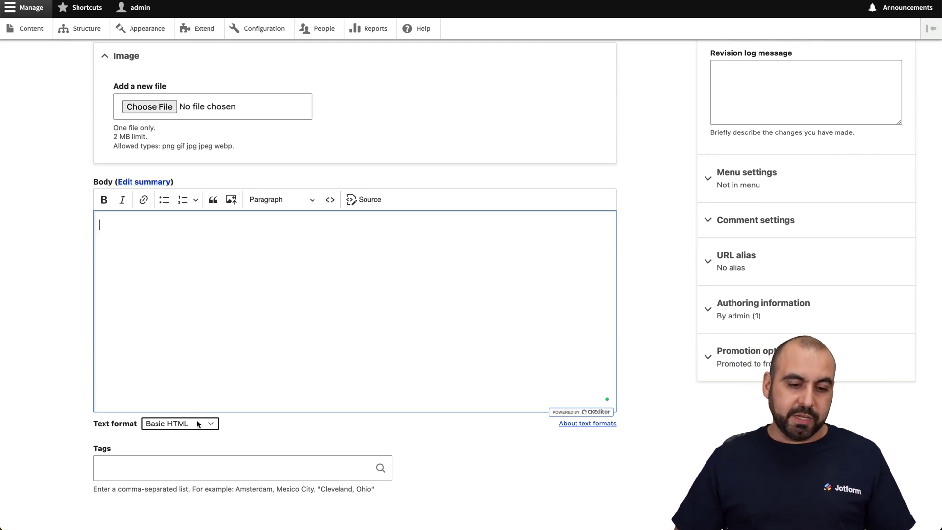
# Paste the Jotform script into the body as Full HTML source and save the article
pyautogui.click(198, 423)
pyautogui.click(168, 449)
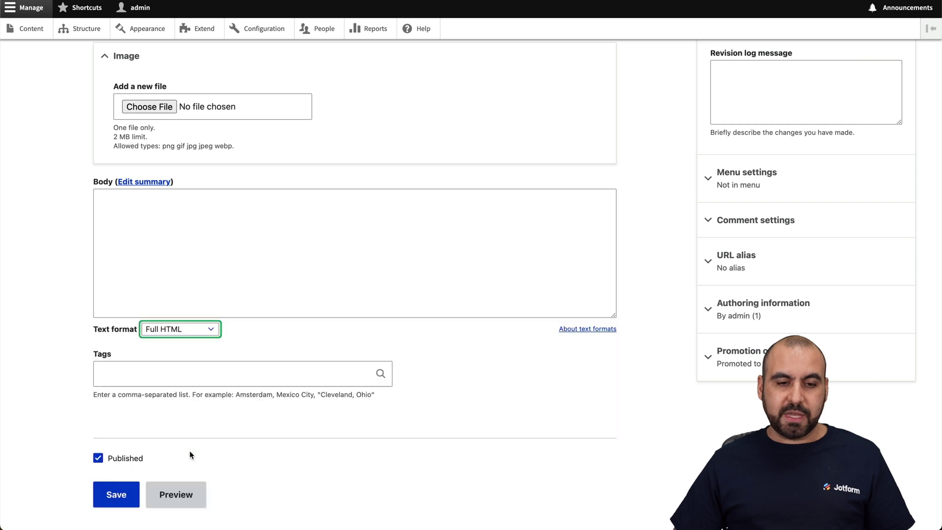
pyautogui.click(494, 201)
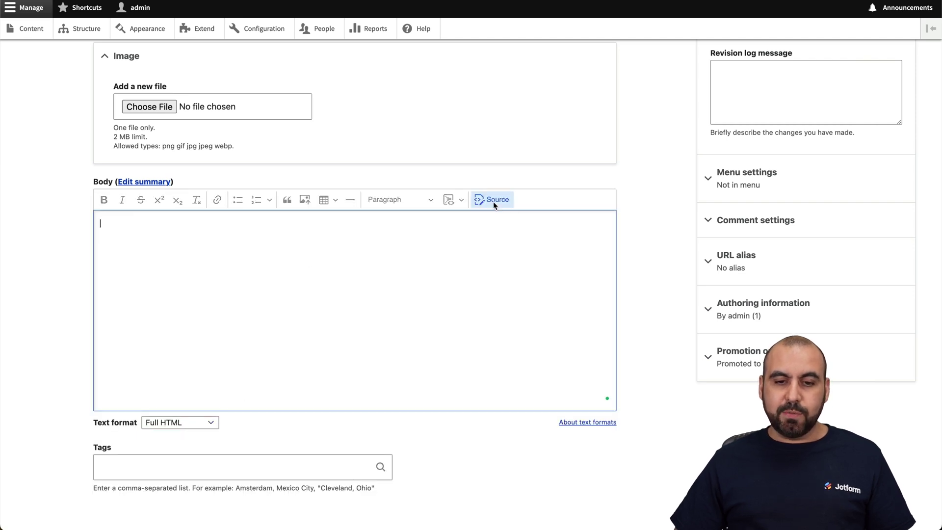
pyautogui.hotkey('ctrl', 'v')
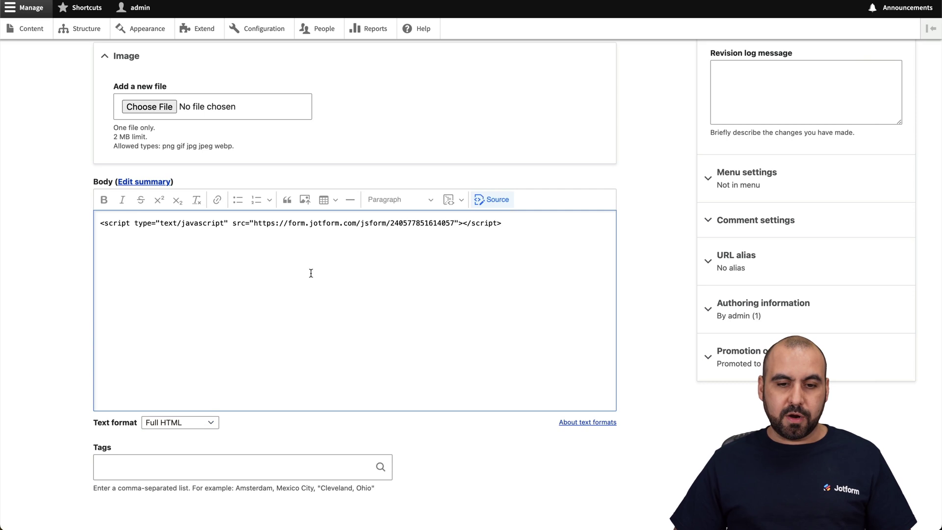
pyautogui.scroll(-5, 304, 303)
pyautogui.click(117, 470)
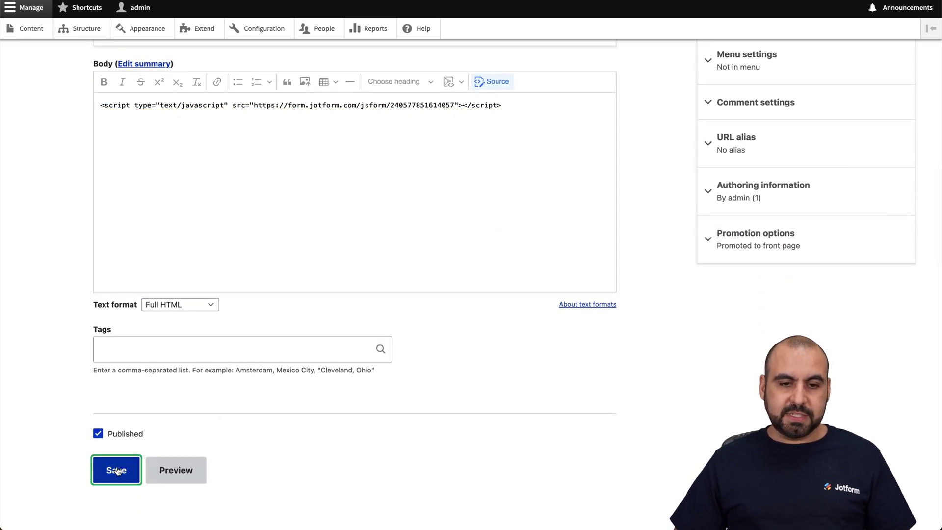
pyautogui.scroll(-3, 296, 380)
pyautogui.scroll(-3, 296, 380)
pyautogui.scroll(-3, 297, 380)
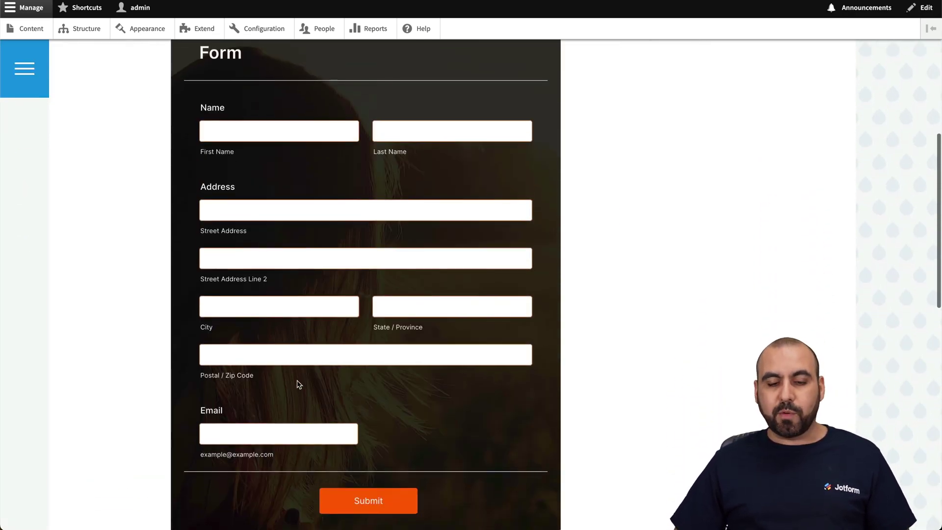
pyautogui.scroll(-2, 296, 381)
pyautogui.scroll(3, 297, 381)
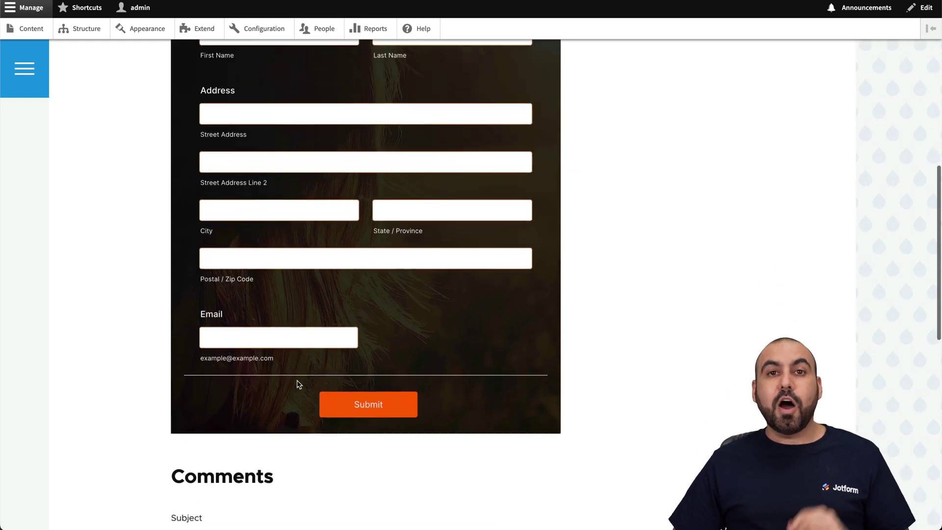
pyautogui.scroll(4, 296, 381)
pyautogui.scroll(3, 297, 381)
pyautogui.scroll(3, 297, 381)
pyautogui.scroll(-1, 296, 381)
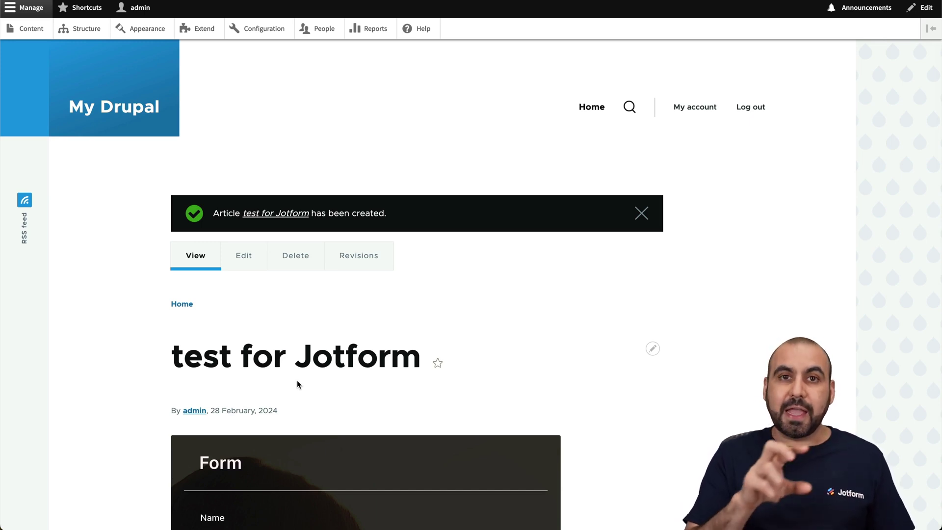
# Check the content list shows the Article and Basic page, then return to Jotform
pyautogui.click(31, 28)
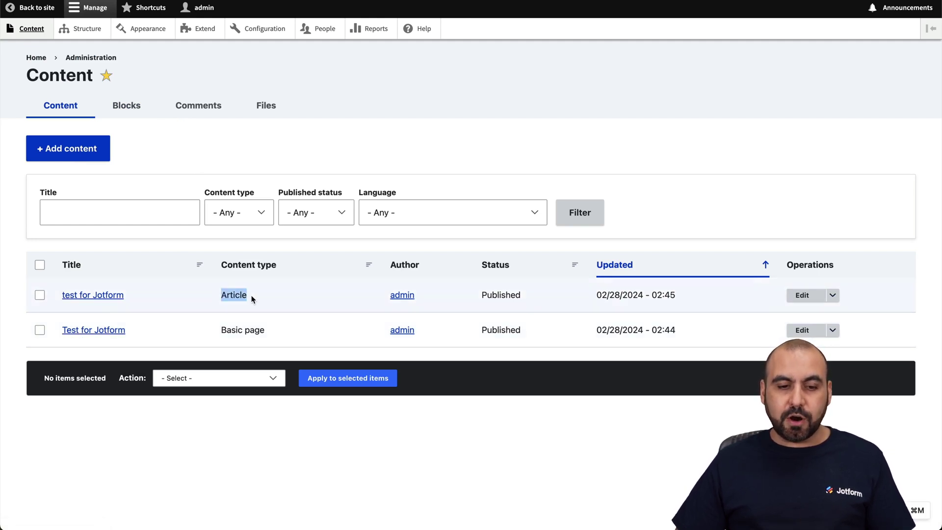
pyautogui.click(251, 339)
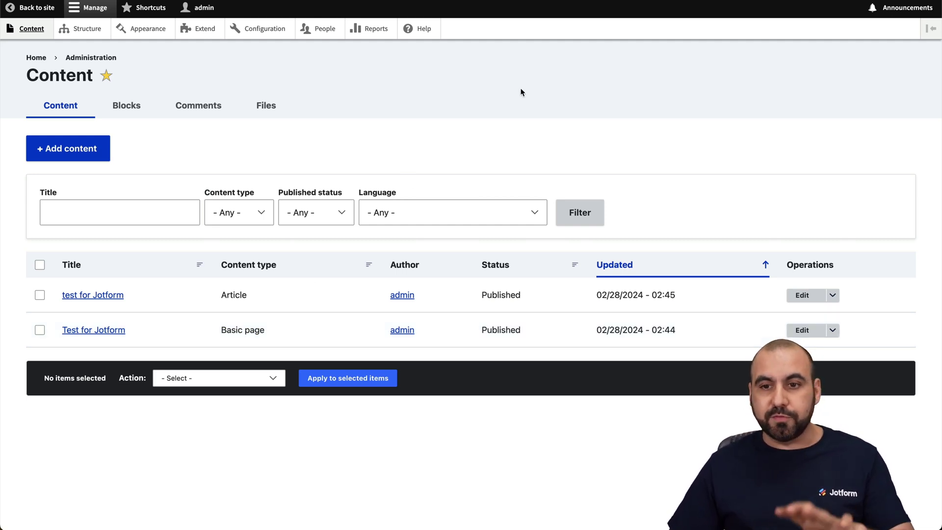
pyautogui.hotkey('ctrl', 'Tab')
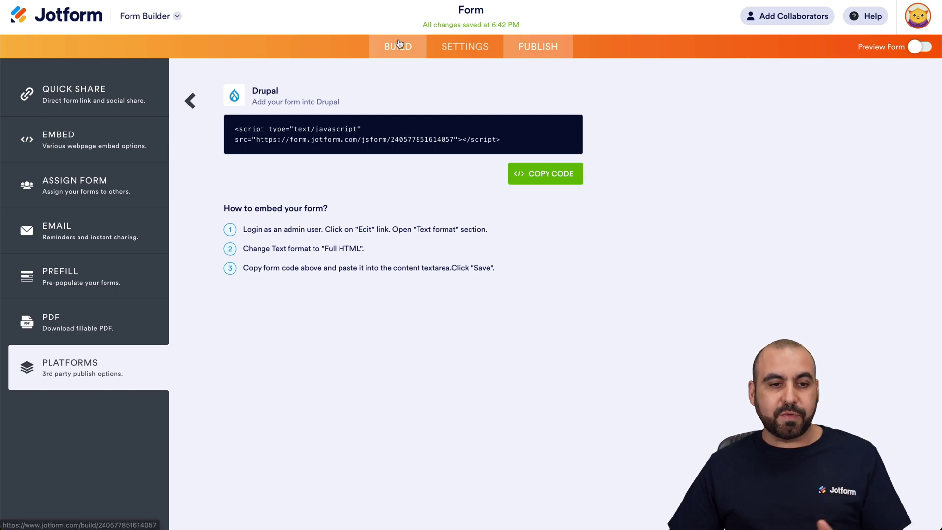
# Reopen the Jotform form builder and show the Widgets element list
pyautogui.click(398, 46)
pyautogui.click(85, 98)
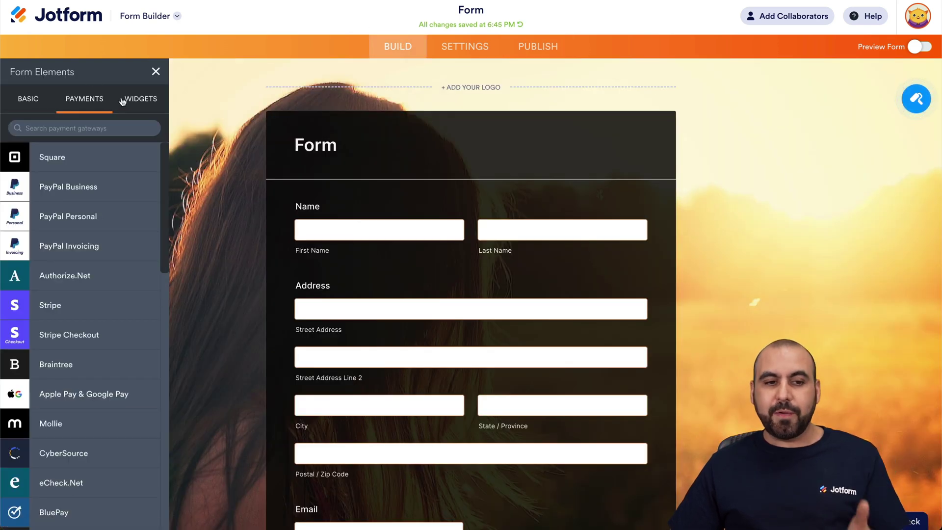
pyautogui.click(141, 98)
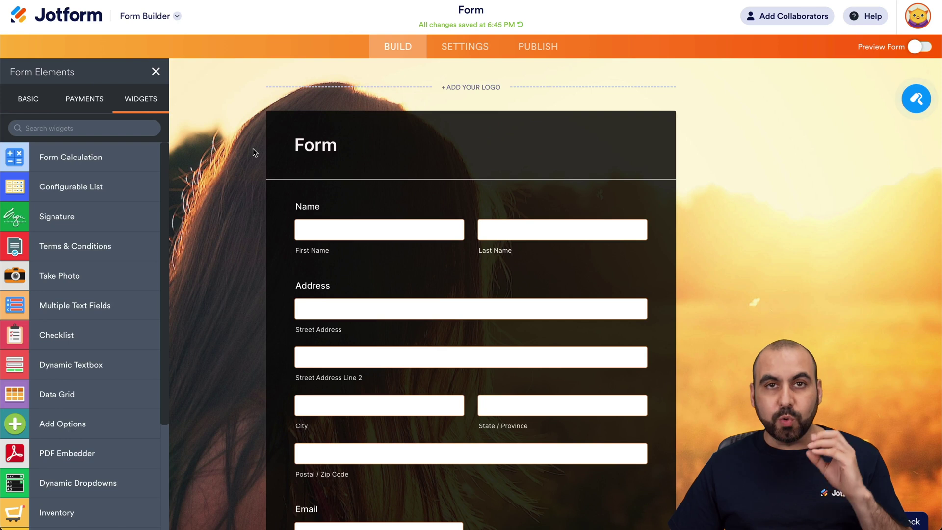